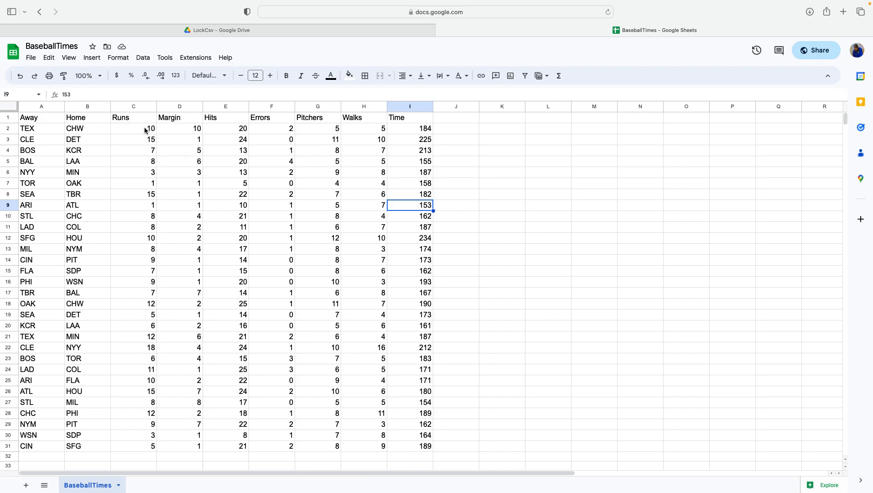
Select the Runs and Walks columns (C1:C31 and H1:H31) and insert a scatter chart of them.
{"action": "left_click_drag", "start_coordinate": [129, 117], "coordinate": [140, 449]}
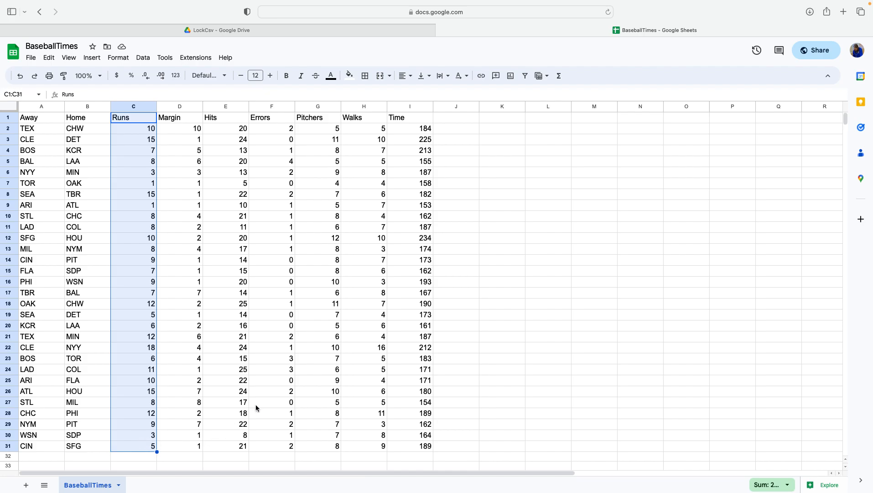
{"action": "right_click", "coordinate": [360, 120]}
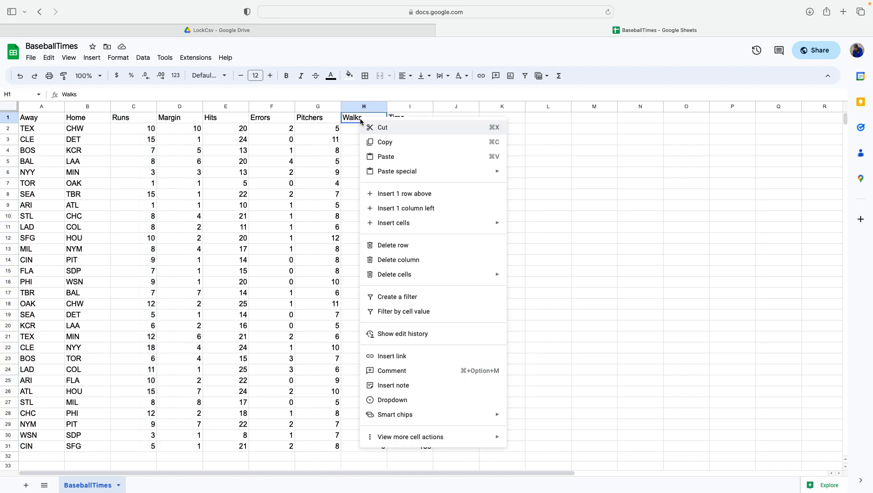
{"action": "left_click", "coordinate": [178, 166]}
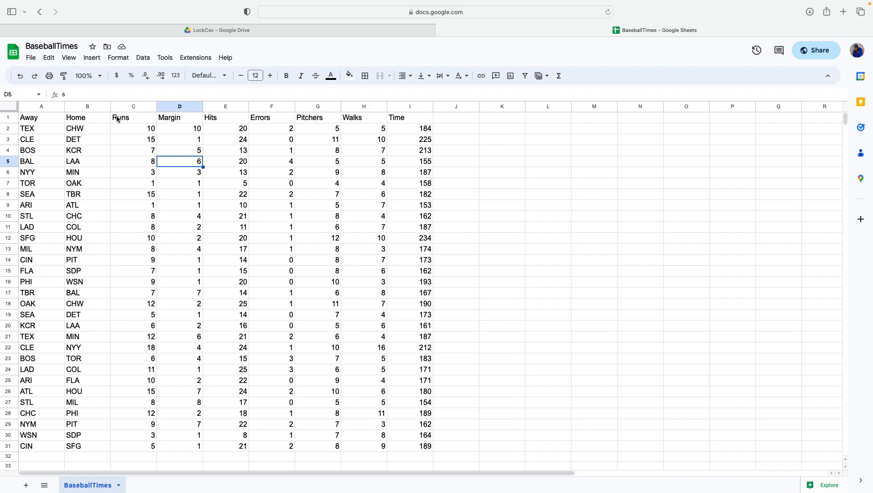
{"action": "left_click", "coordinate": [123, 120]}
{"action": "left_click_drag", "start_coordinate": [122, 120], "coordinate": [124, 449]}
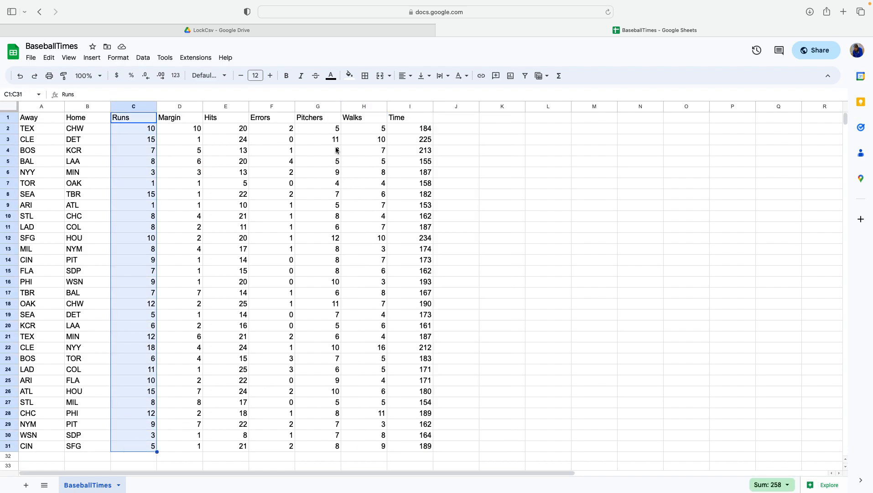
{"action": "left_click_drag", "start_coordinate": [355, 121], "coordinate": [360, 449]}
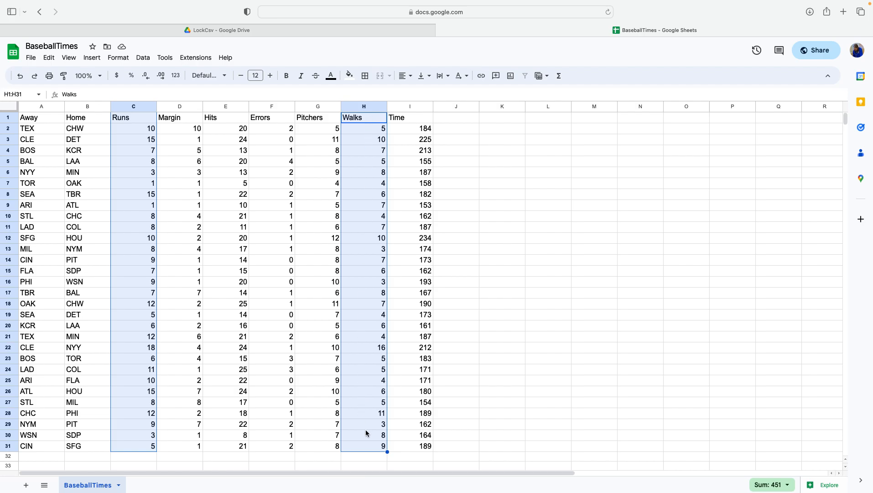
{"action": "left_click", "coordinate": [94, 59]}
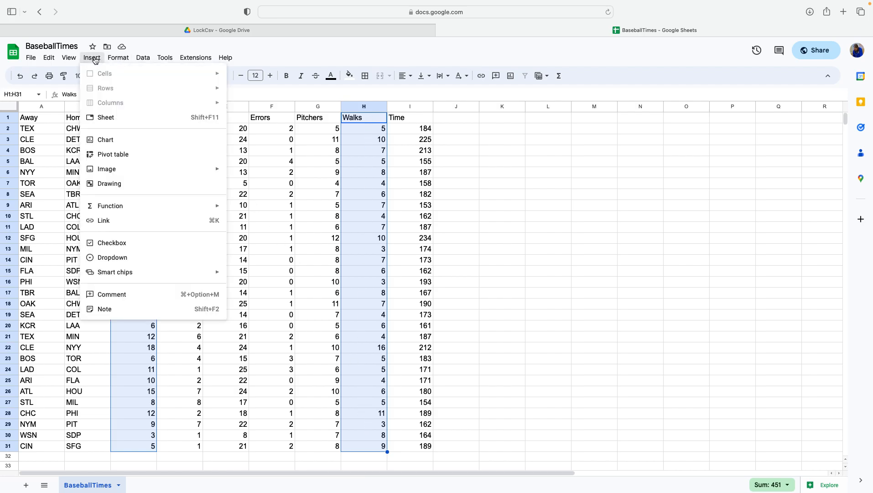
{"action": "left_click", "coordinate": [123, 141]}
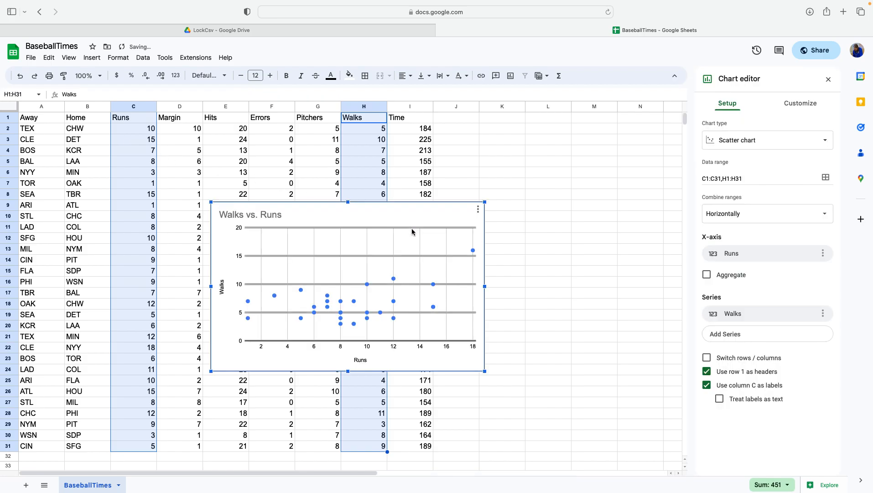
Move the scatter chart up and enlarge it by its corner handle.
{"action": "left_click_drag", "start_coordinate": [408, 222], "coordinate": [473, 156]}
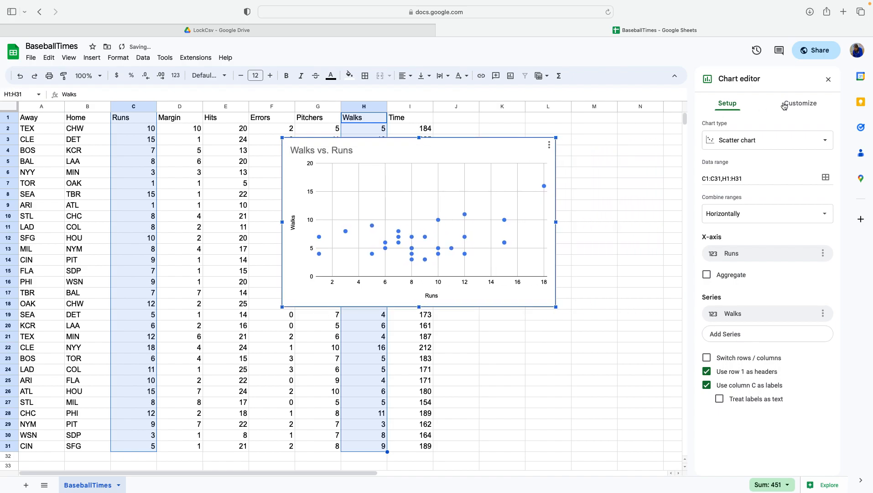
{"action": "left_click", "coordinate": [748, 146]}
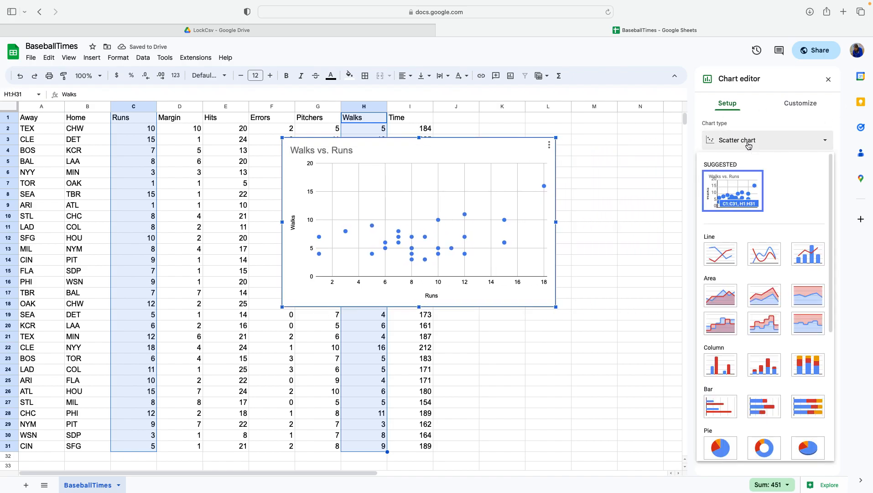
{"action": "scroll", "coordinate": [760, 244], "scroll_direction": "down", "scroll_amount": 5}
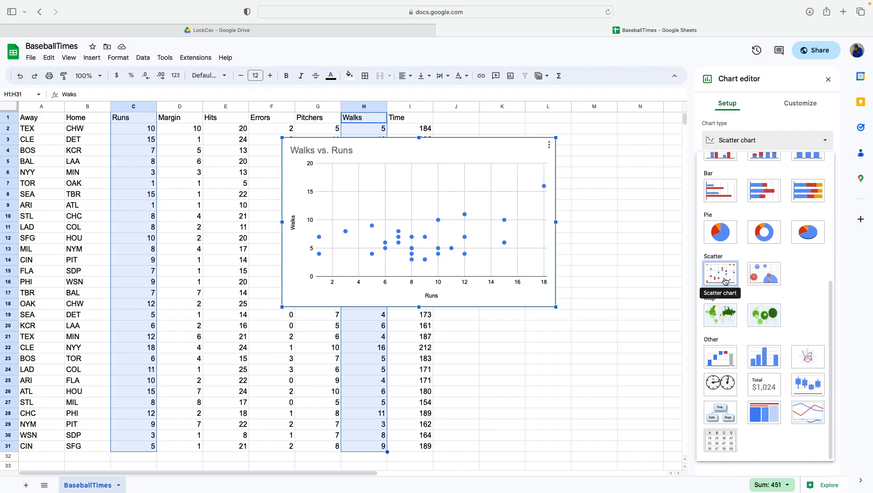
{"action": "left_click", "coordinate": [482, 161]}
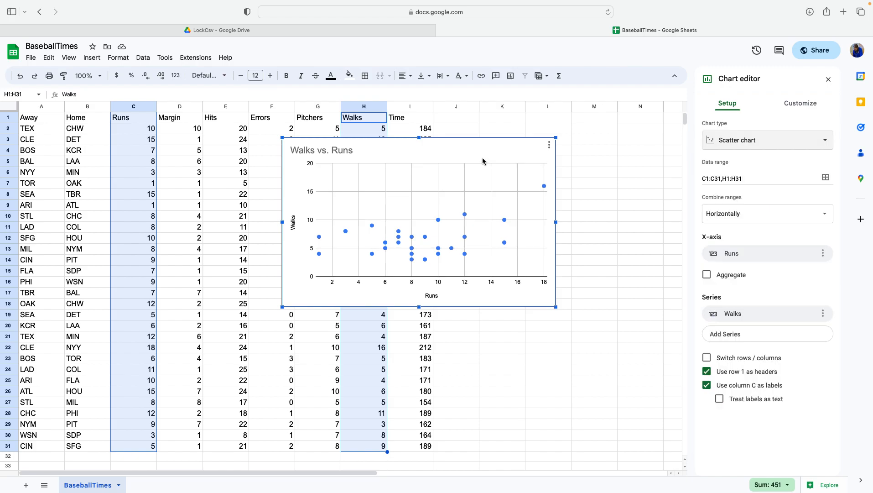
{"action": "left_click_drag", "start_coordinate": [482, 161], "coordinate": [425, 164]}
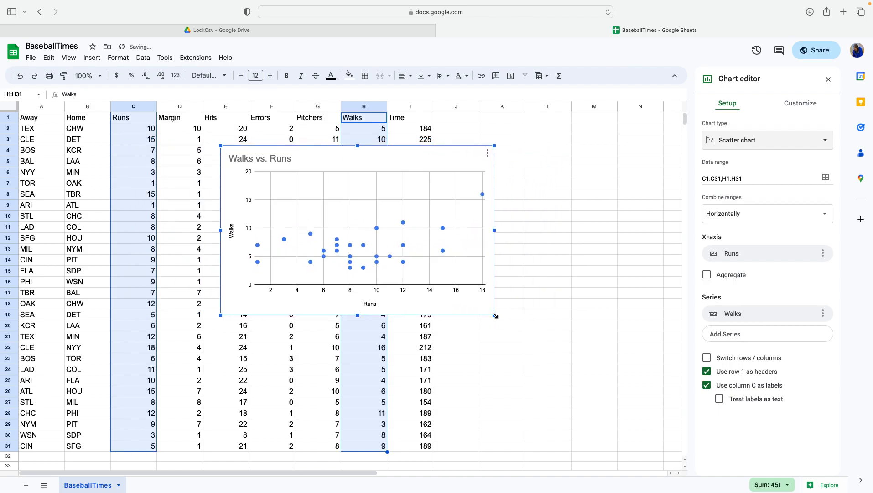
{"action": "left_click_drag", "start_coordinate": [495, 314], "coordinate": [630, 399]}
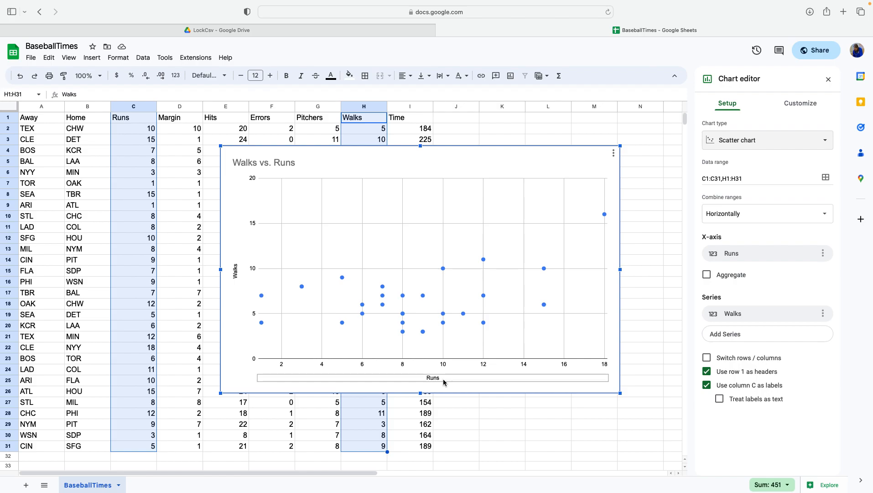
Add a trendline to the chart's Walks series.
{"action": "left_click", "coordinate": [423, 333]}
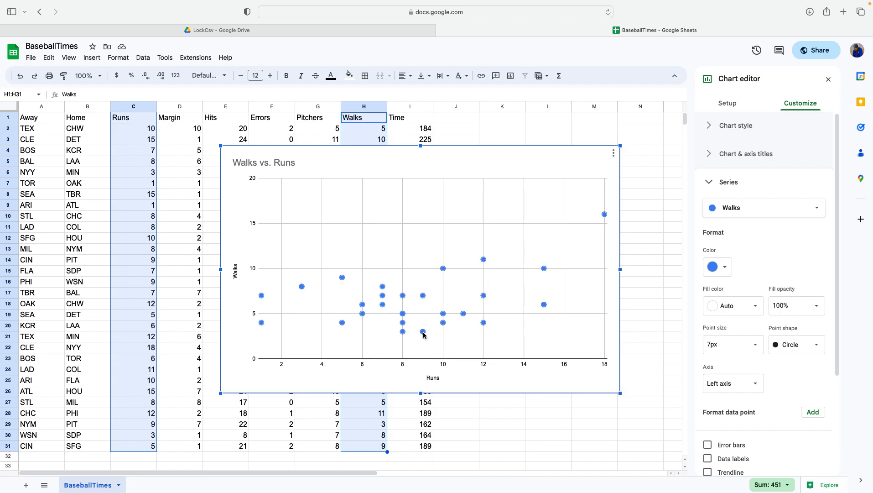
{"action": "scroll", "coordinate": [705, 414], "scroll_direction": "down", "scroll_amount": 3}
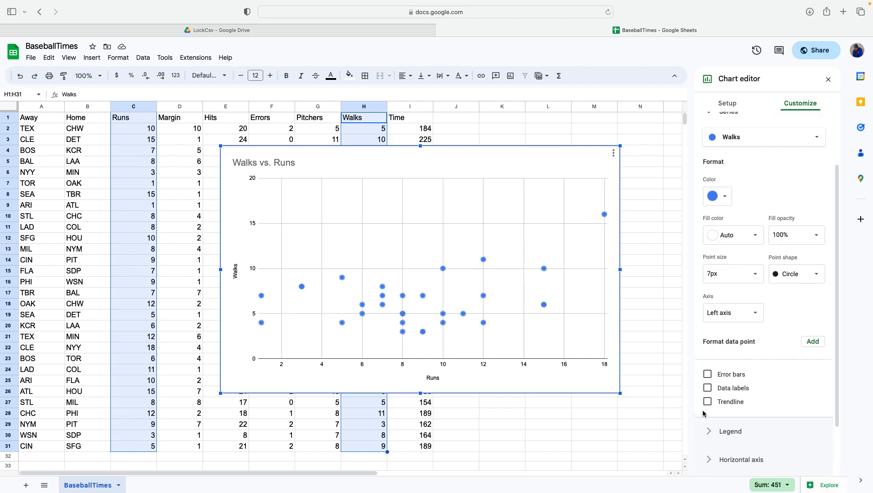
{"action": "left_click", "coordinate": [708, 402]}
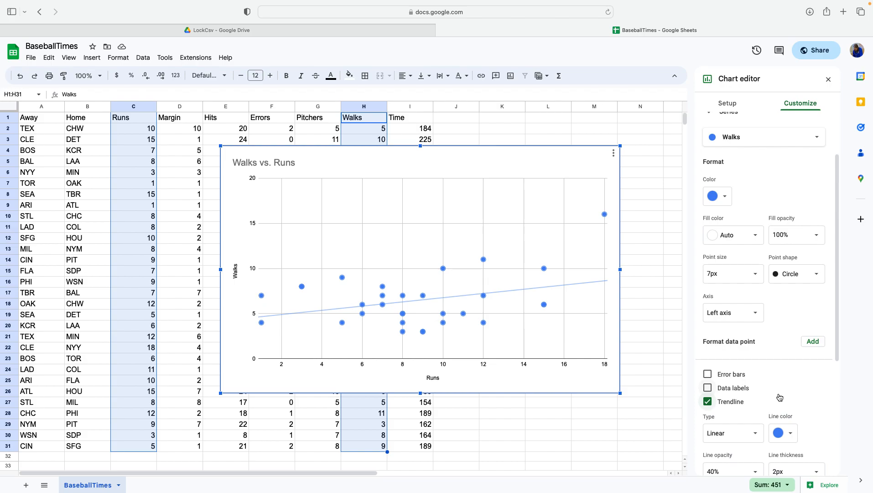
Set the trendline label to Use Equation.
{"action": "scroll", "coordinate": [780, 397], "scroll_direction": "down", "scroll_amount": 5}
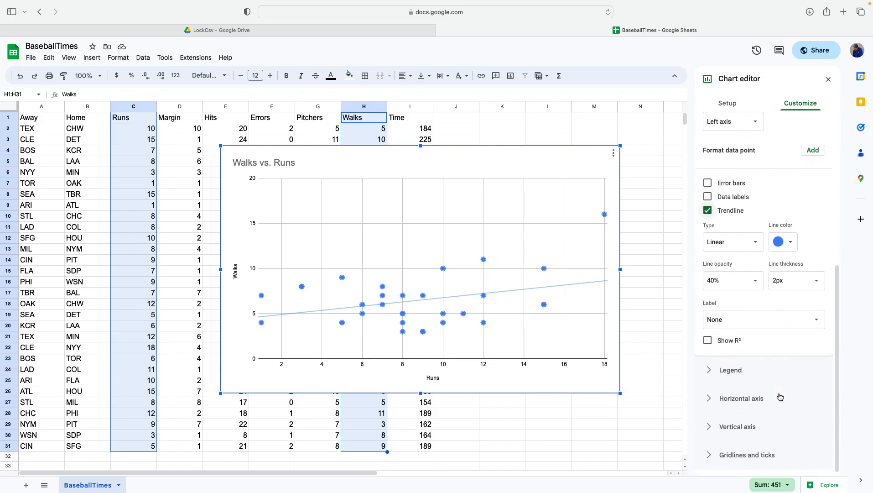
{"action": "scroll", "coordinate": [771, 340], "scroll_direction": "up", "scroll_amount": 3}
{"action": "scroll", "coordinate": [775, 344], "scroll_direction": "down", "scroll_amount": 1}
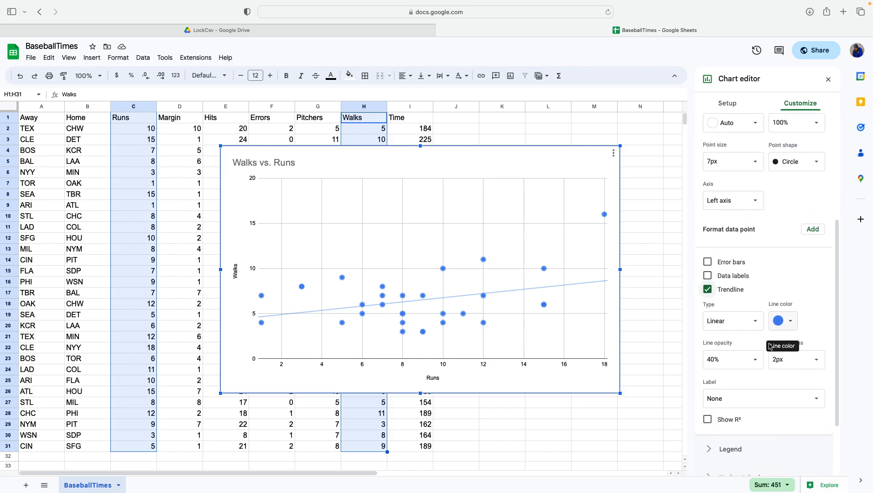
{"action": "left_click", "coordinate": [748, 393]}
{"action": "left_click", "coordinate": [751, 416]}
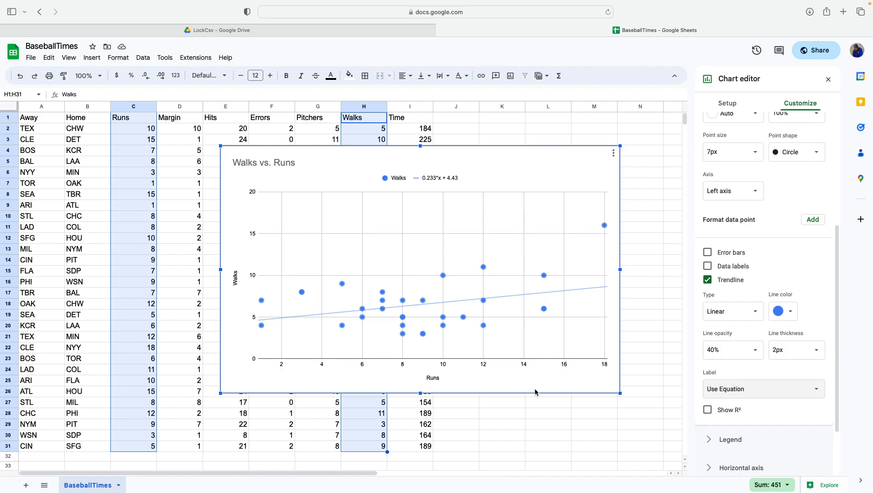
Move the chart to the right of the data table, over columns J to R.
{"action": "left_click_drag", "start_coordinate": [536, 391], "coordinate": [585, 366]}
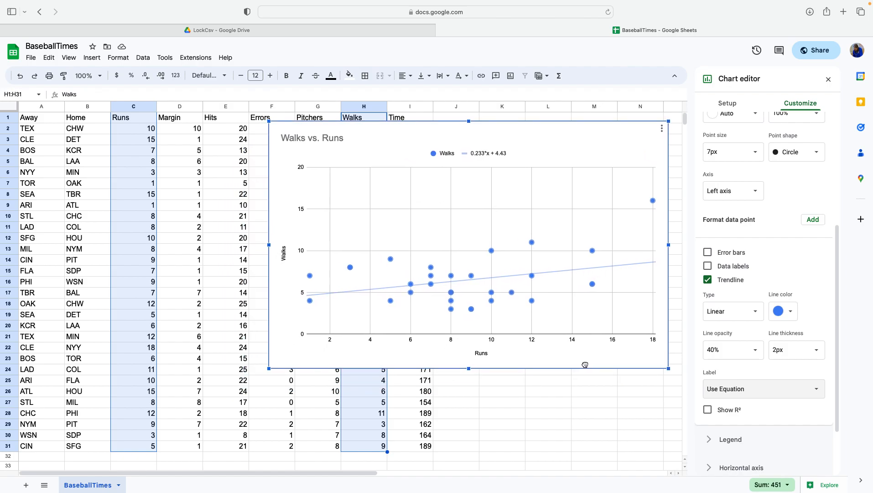
{"action": "left_click", "coordinate": [494, 383]}
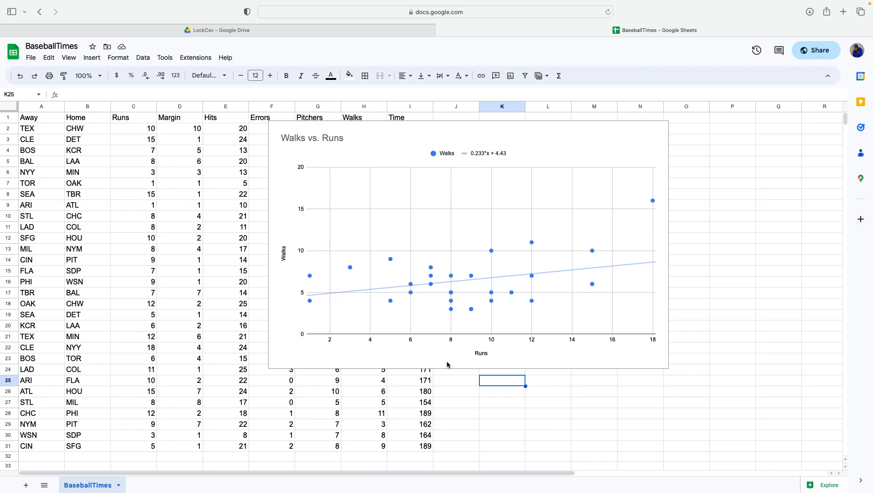
{"action": "left_click", "coordinate": [516, 364]}
{"action": "left_click_drag", "start_coordinate": [407, 363], "coordinate": [580, 362]}
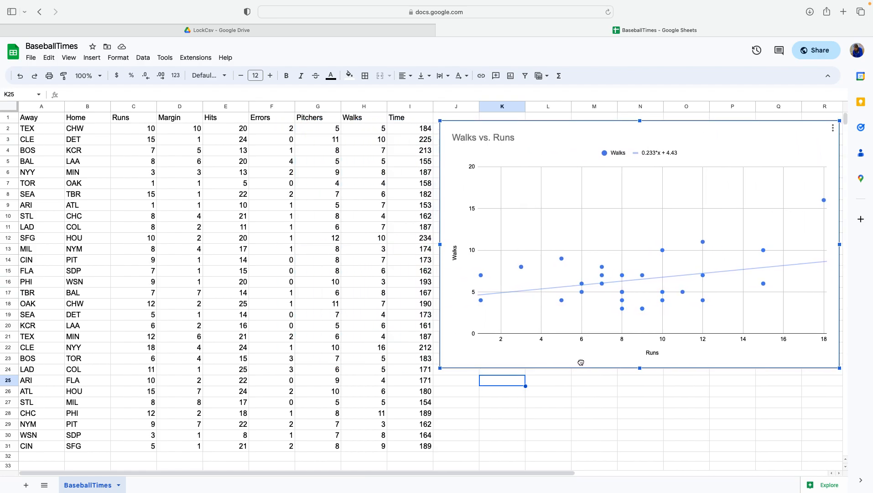
{"action": "left_click", "coordinate": [493, 385]}
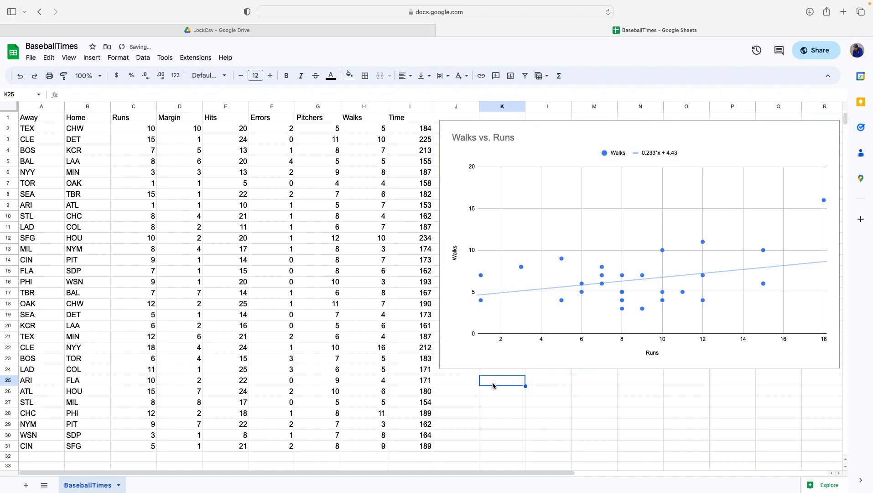
Enter the label Correlation in cell K25.
{"action": "type", "text": "Correlation"}
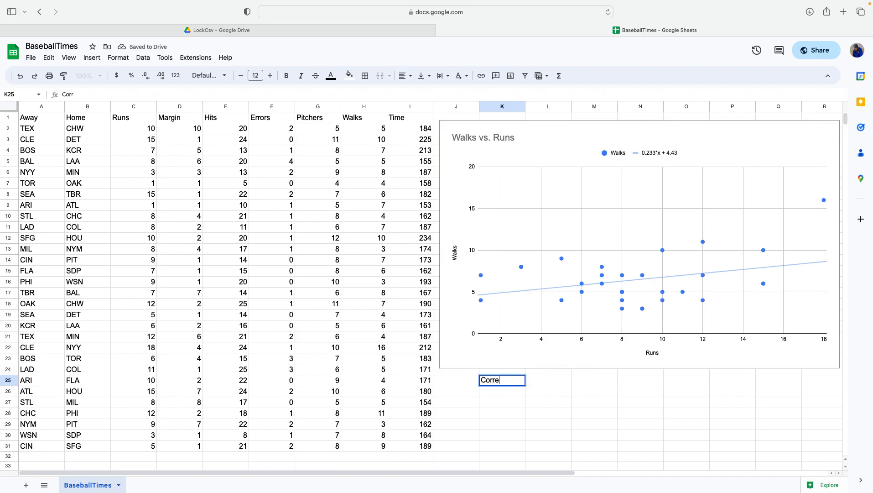
{"action": "key", "text": "Tab"}
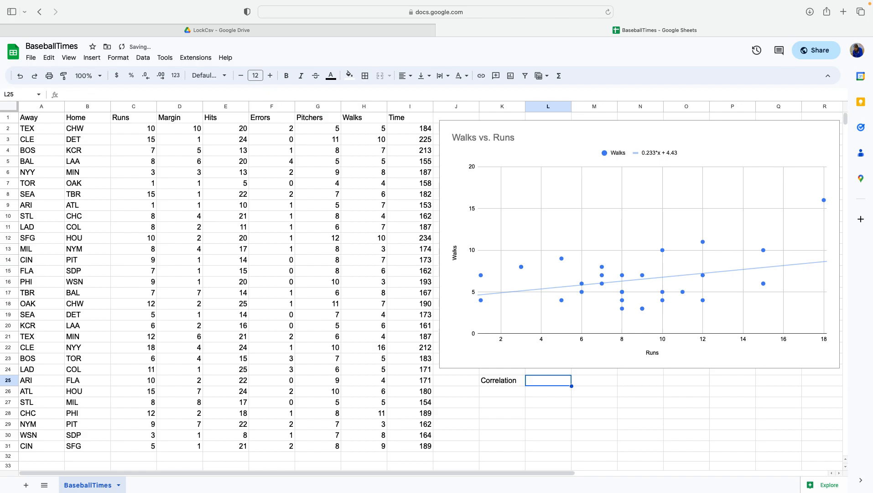
Enter =CORREL(C2:C31,H2:H31) in L25 to correlate Runs with Walks.
{"action": "type", "text": "=corr"}
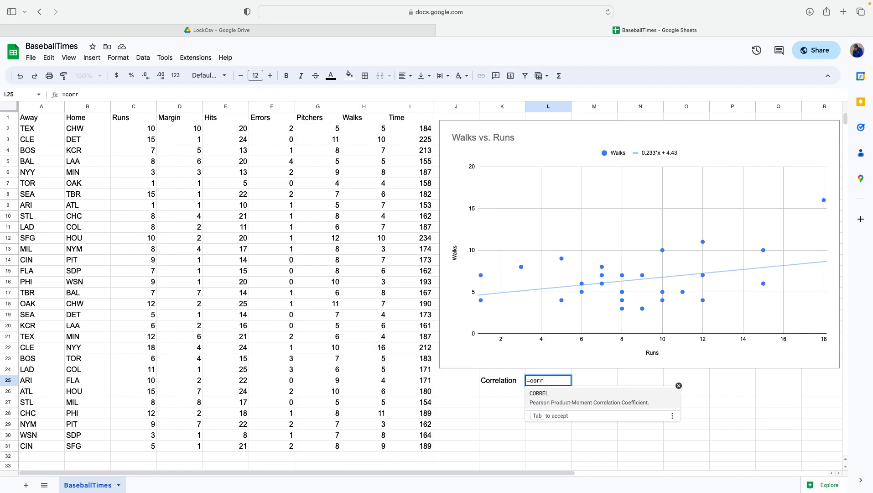
{"action": "left_click", "coordinate": [542, 398]}
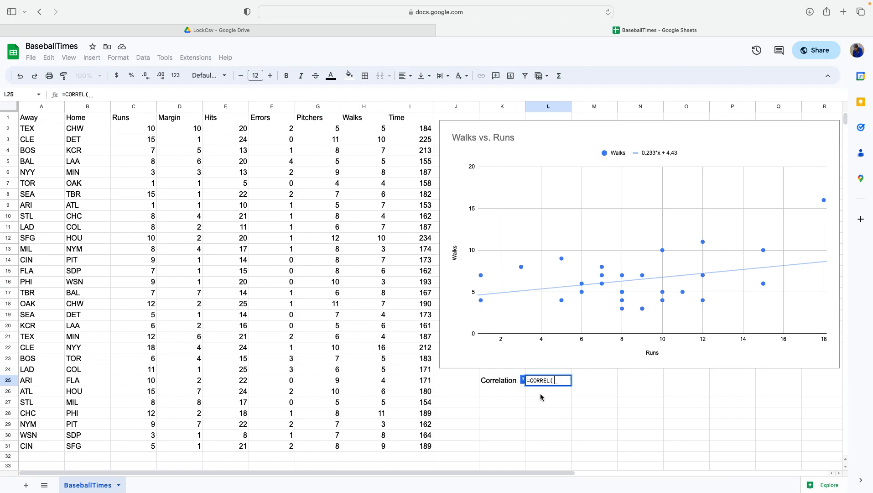
{"action": "left_click_drag", "start_coordinate": [136, 130], "coordinate": [136, 443]}
{"action": "type", "text": ","}
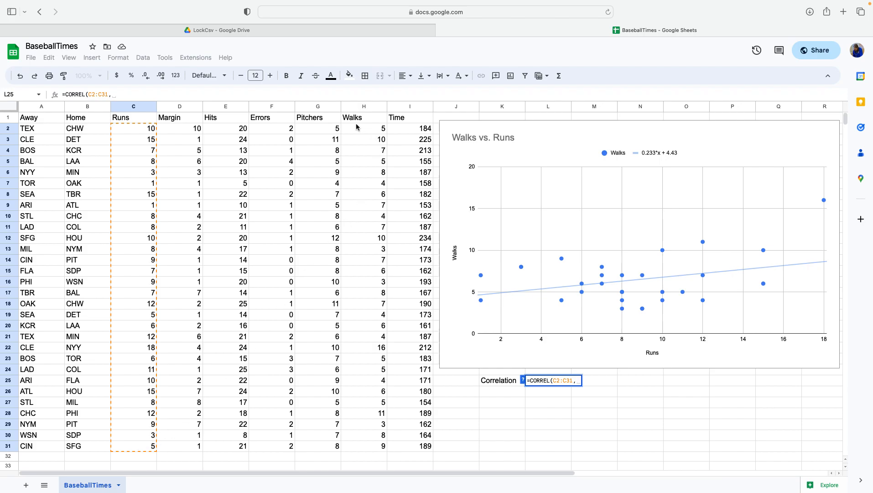
{"action": "left_click_drag", "start_coordinate": [359, 132], "coordinate": [353, 450]}
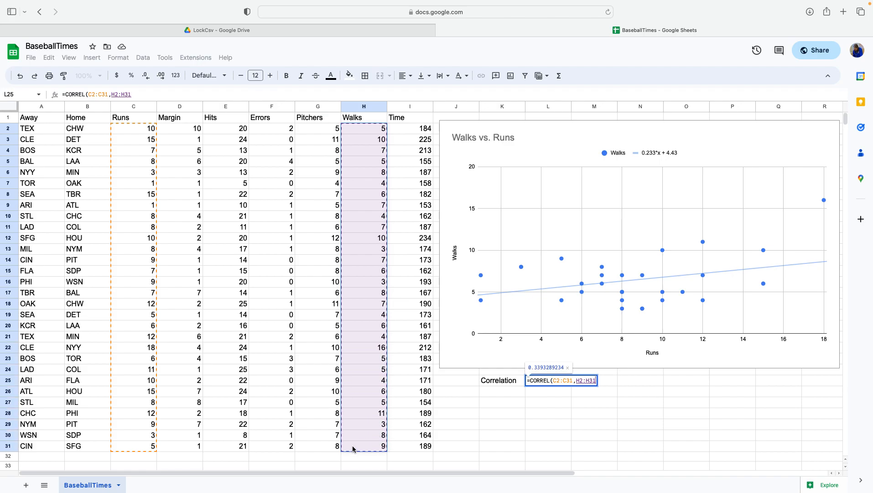
{"action": "key", "text": "Return"}
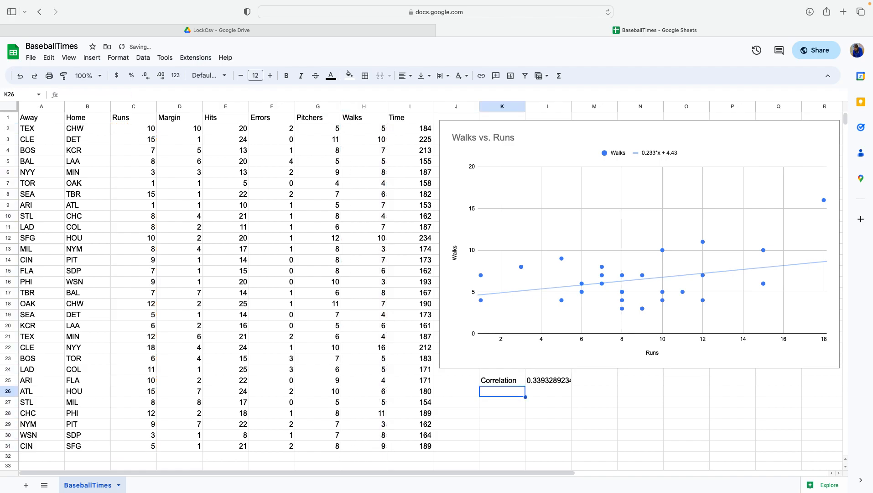
Reduce the correlation result in L25 to three decimal places.
{"action": "left_click", "coordinate": [542, 385]}
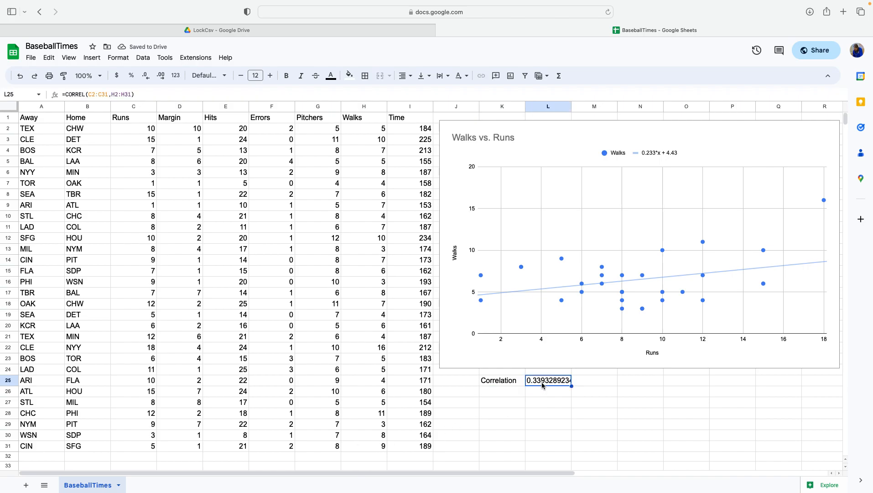
{"action": "left_click", "coordinate": [147, 83]}
{"action": "left_click", "coordinate": [146, 83]}
{"action": "left_click", "coordinate": [147, 83]}
{"action": "left_click", "coordinate": [148, 82]}
{"action": "left_click", "coordinate": [147, 82]}
{"action": "left_click", "coordinate": [148, 83]}
{"action": "left_click", "coordinate": [147, 83]}
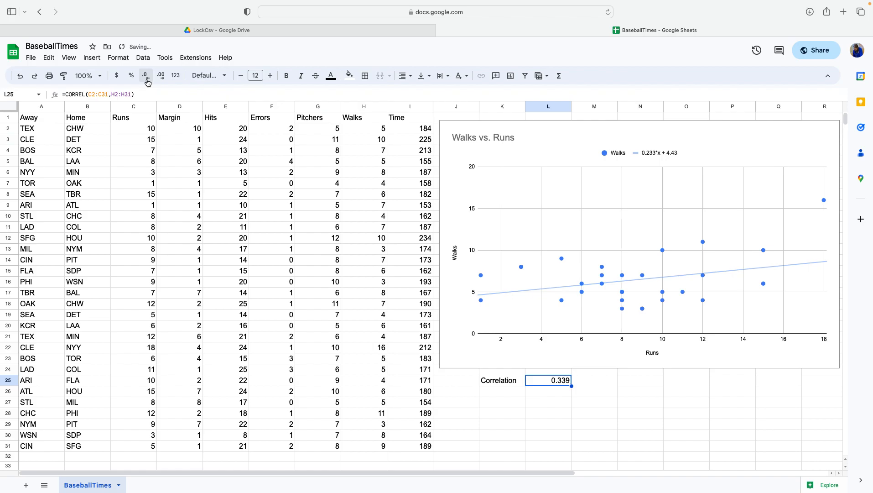
{"action": "left_click", "coordinate": [522, 415]}
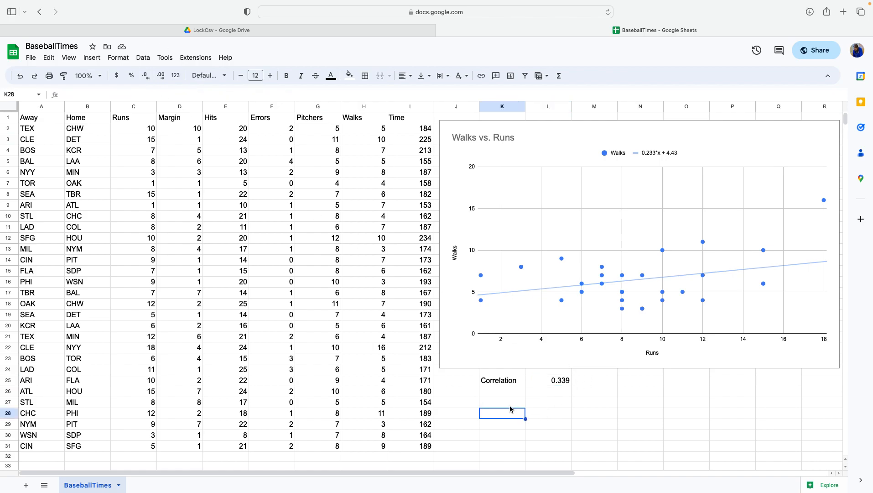
Open a new browser tab, search for statkey, and open the StatKey - Lock5 site.
{"action": "left_click", "coordinate": [842, 13]}
{"action": "type", "text": "statkey"}
{"action": "key", "text": "Escape"}
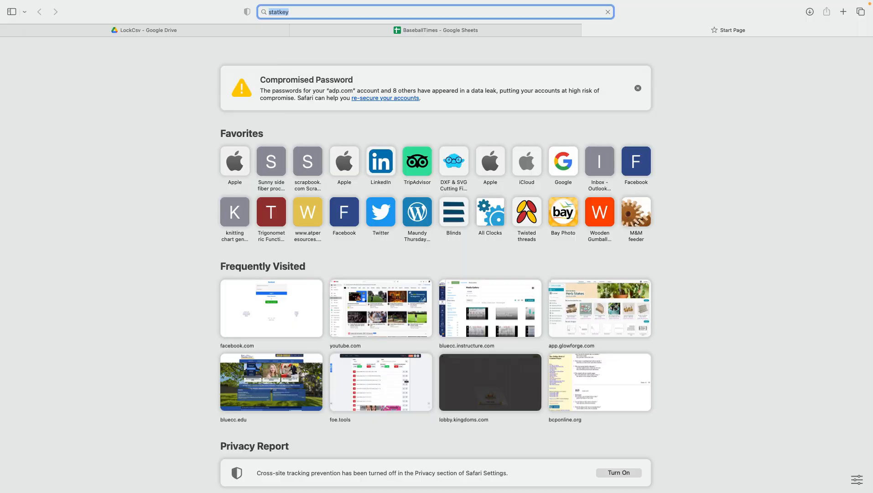
{"action": "key", "text": "Return"}
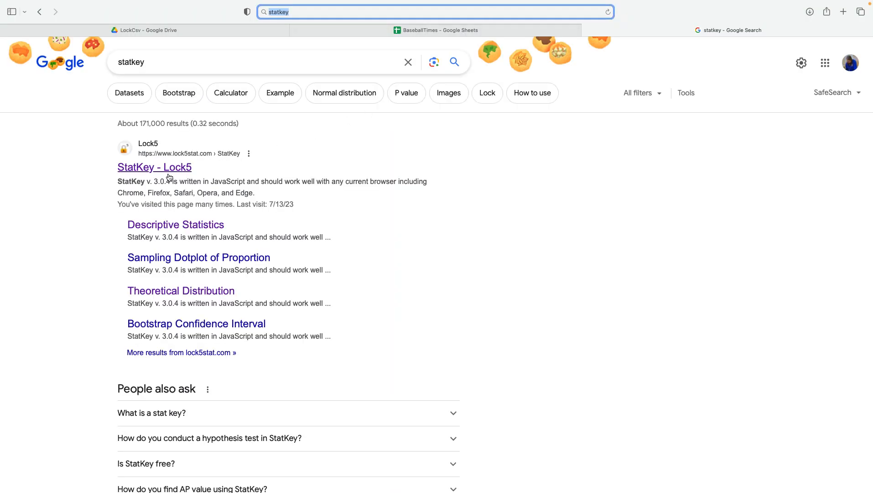
{"action": "left_click", "coordinate": [169, 167]}
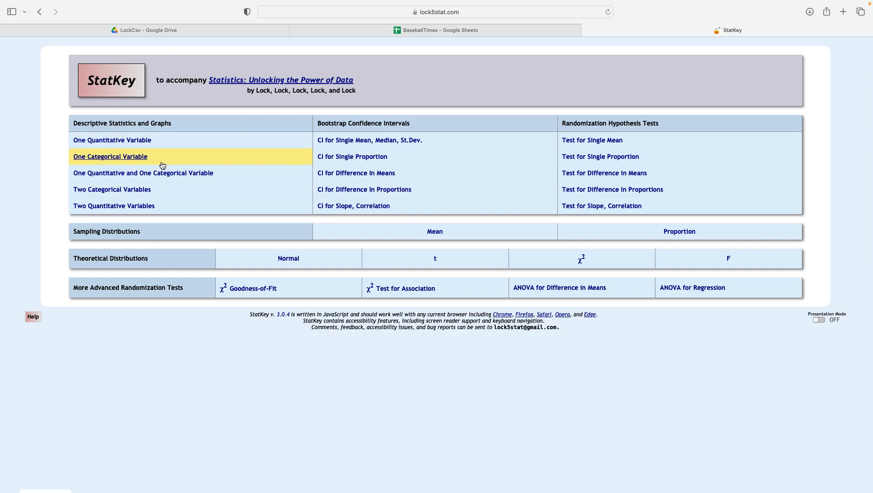
Open Two Quantitative Variables, load the NBA Players-3e (DefRebound vs OffRebound, 2019) dataset, and show the regression line.
{"action": "left_click", "coordinate": [114, 206]}
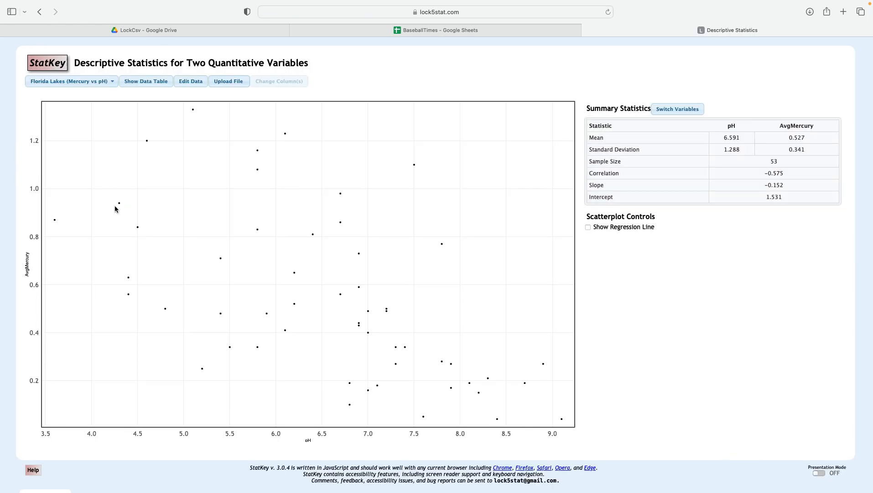
{"action": "left_click", "coordinate": [98, 82]}
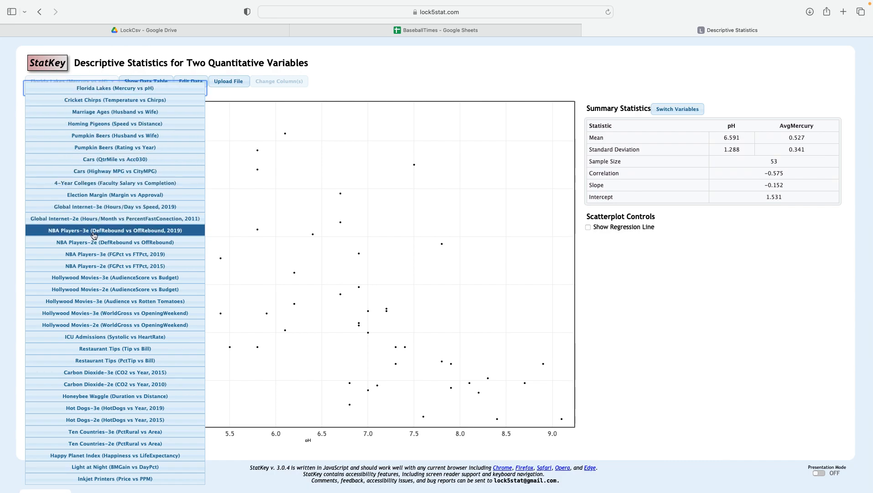
{"action": "left_click", "coordinate": [130, 234]}
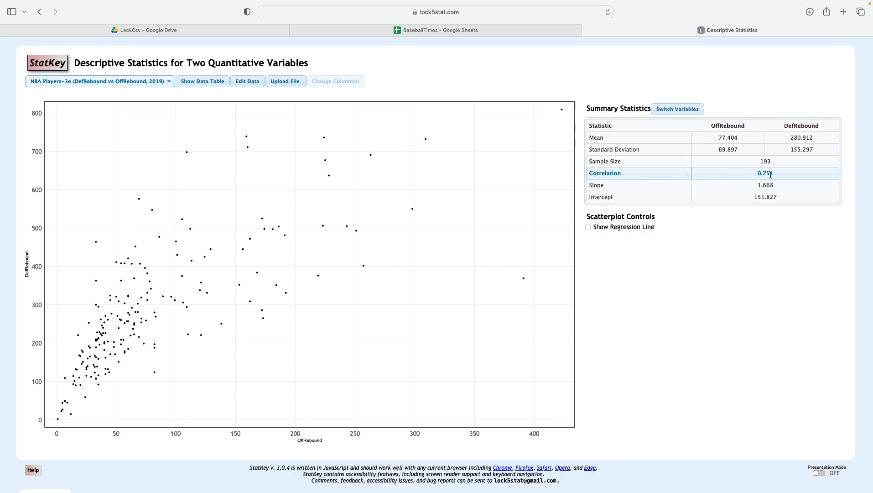
{"action": "left_click", "coordinate": [588, 227]}
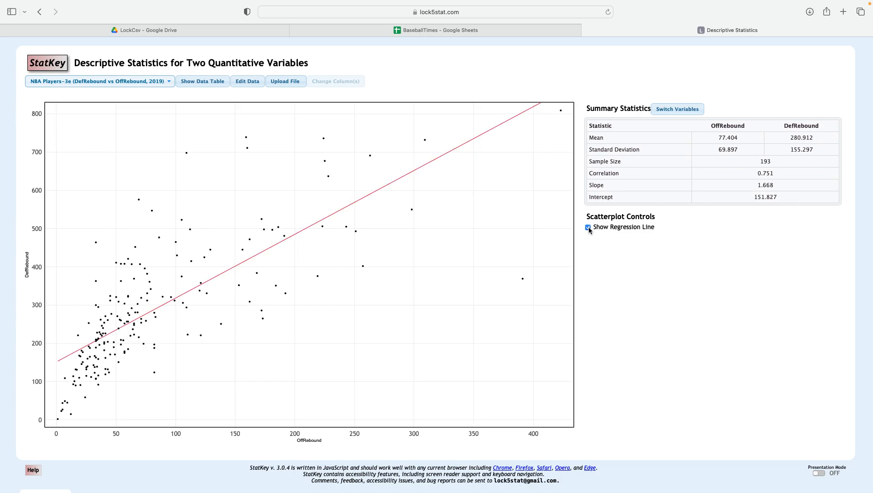